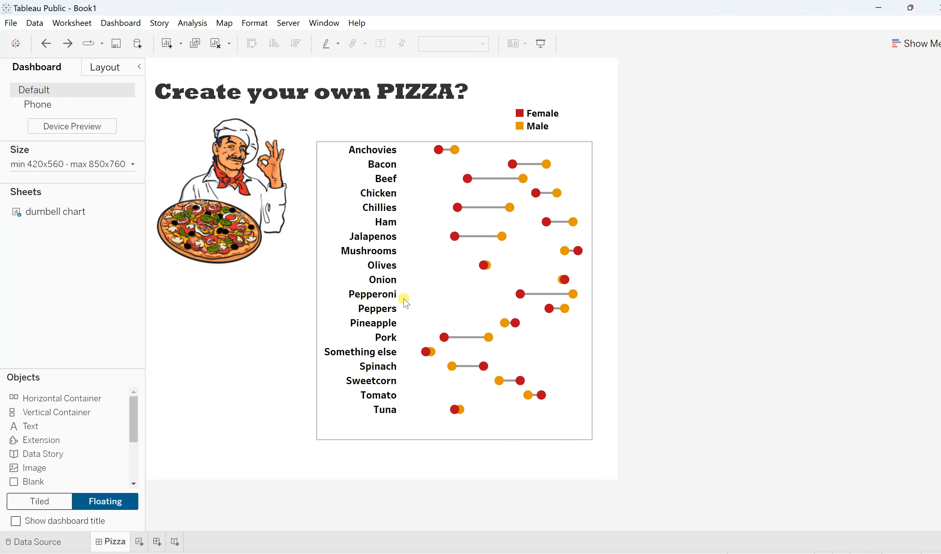
- Add a new worksheet and place the Topping field on Rows
left_click(140, 542)
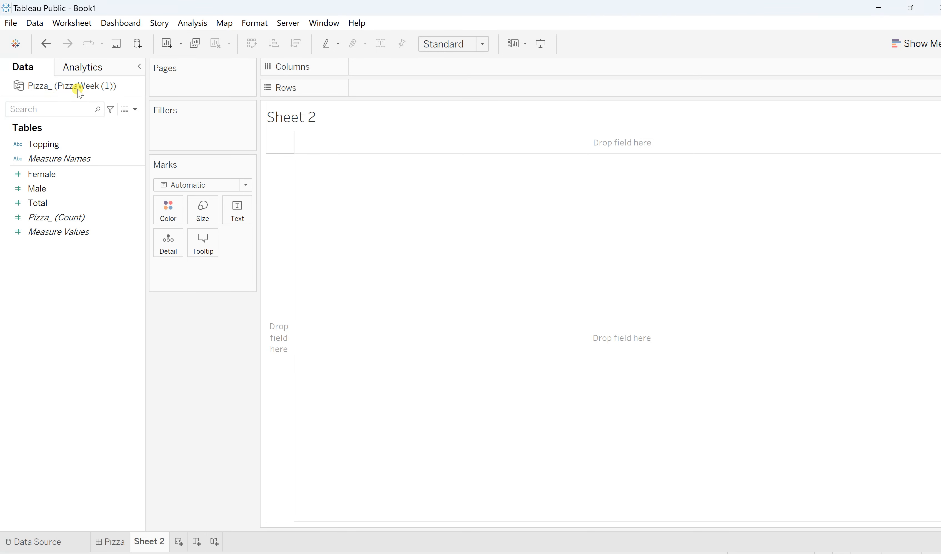
left_click(33, 157)
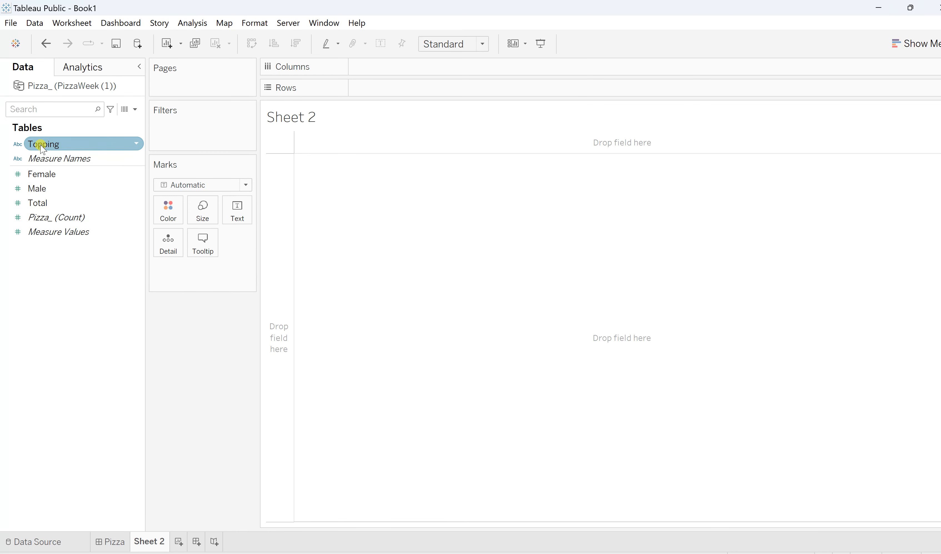
left_click_drag(42, 145, 383, 95)
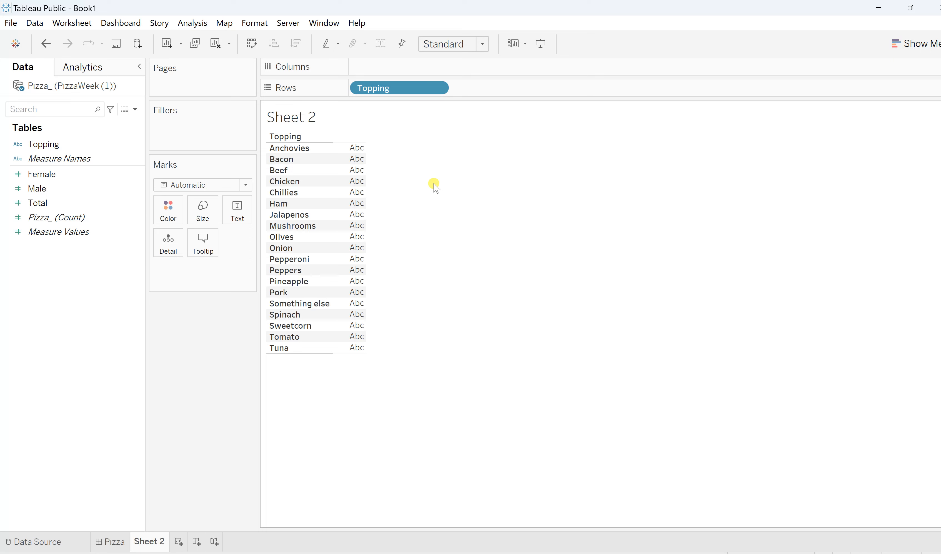
- Place Male on Columns and add Female to the same axis so both measures share it as Measure Values
left_click(42, 178)
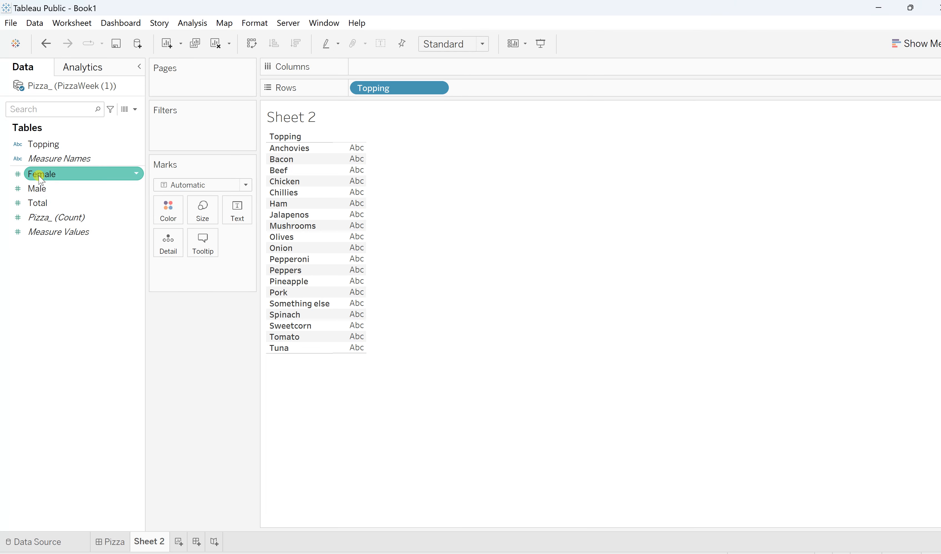
left_click(49, 194)
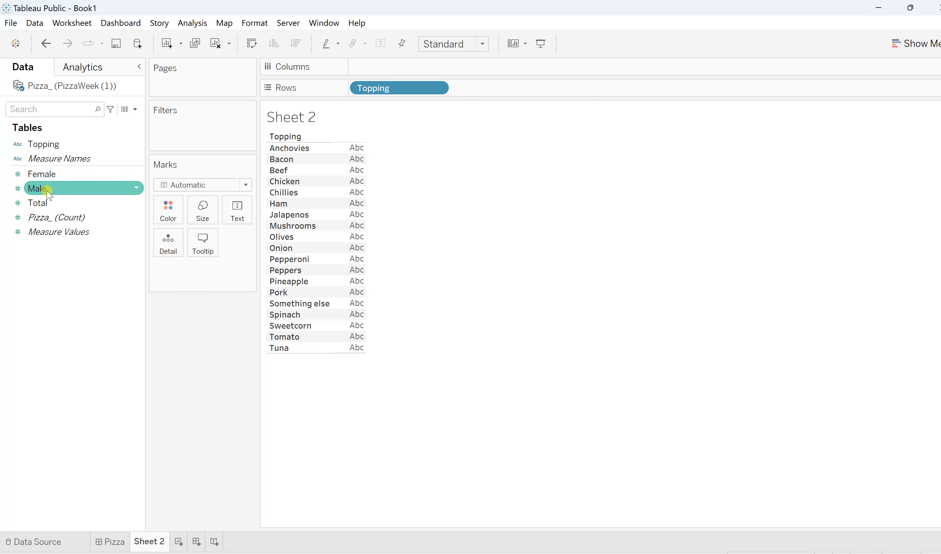
left_click_drag(49, 194, 379, 70)
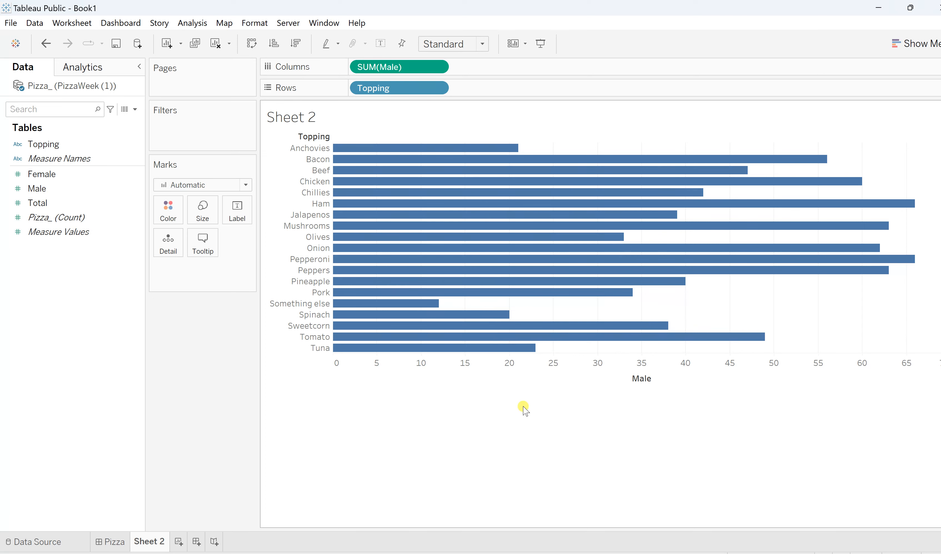
left_click(51, 174)
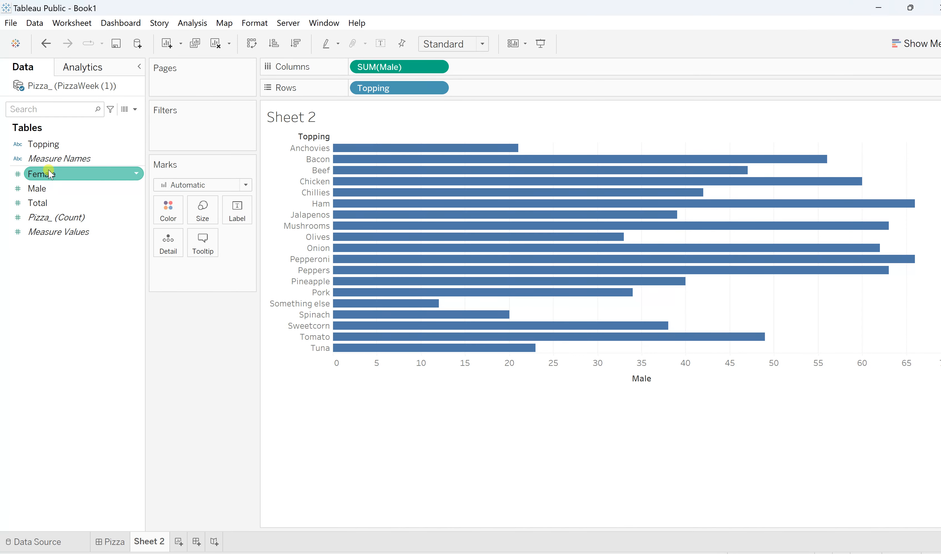
left_click_drag(50, 175, 402, 371)
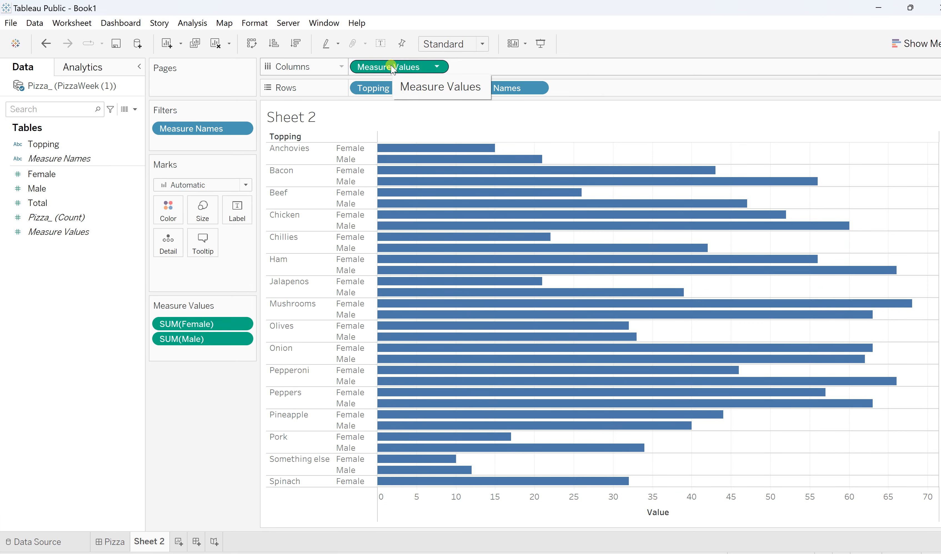
- Duplicate Measure Values on Columns and move Measure Names from Rows to Color for all marks
left_click_drag(392, 69, 498, 68)
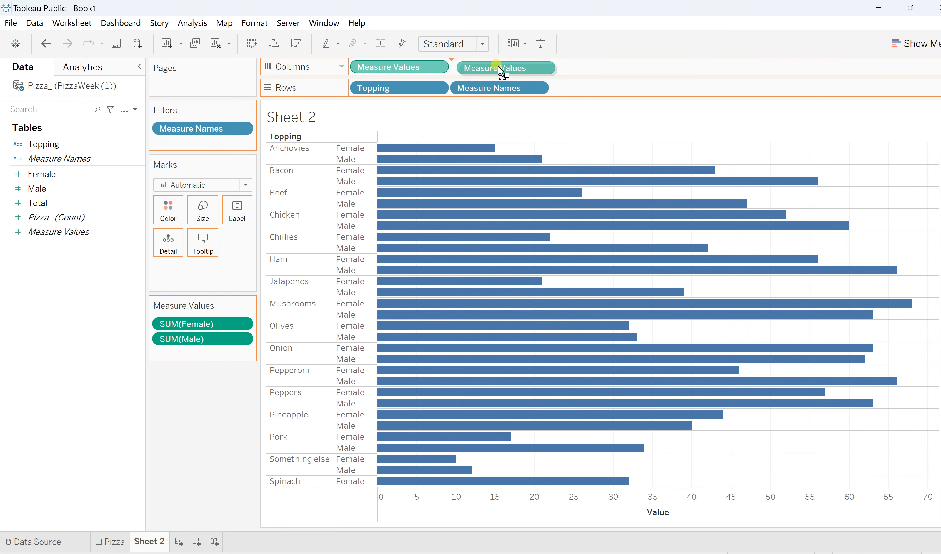
left_click_drag(497, 67, 498, 67)
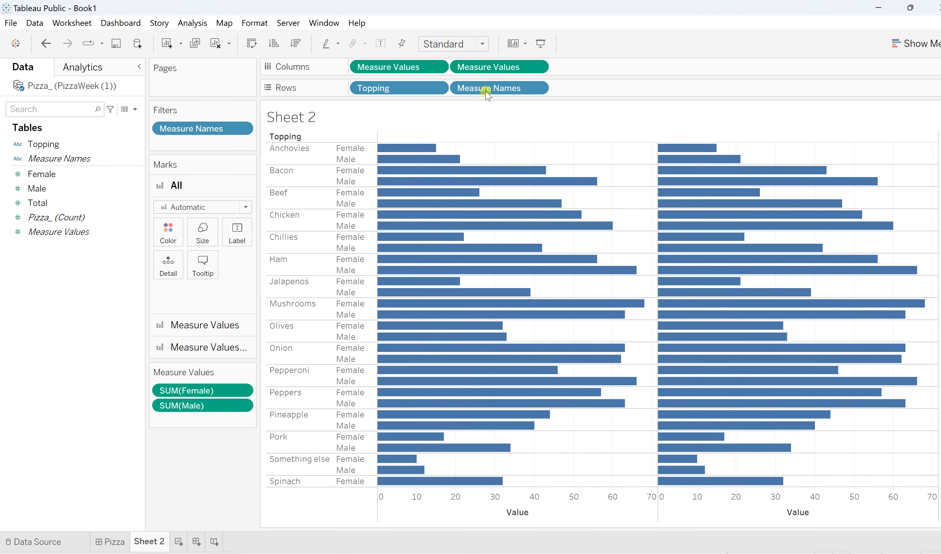
left_click_drag(498, 90, 176, 235)
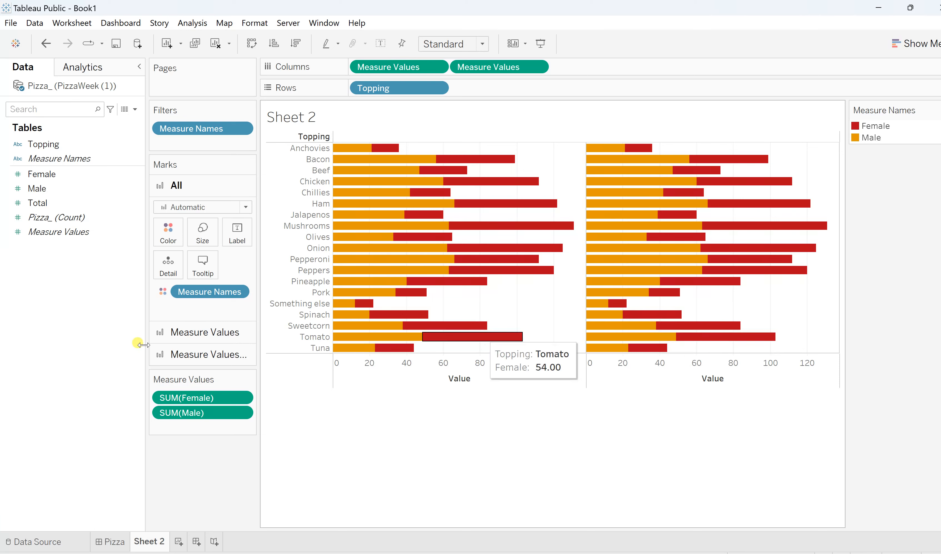
left_click(171, 235)
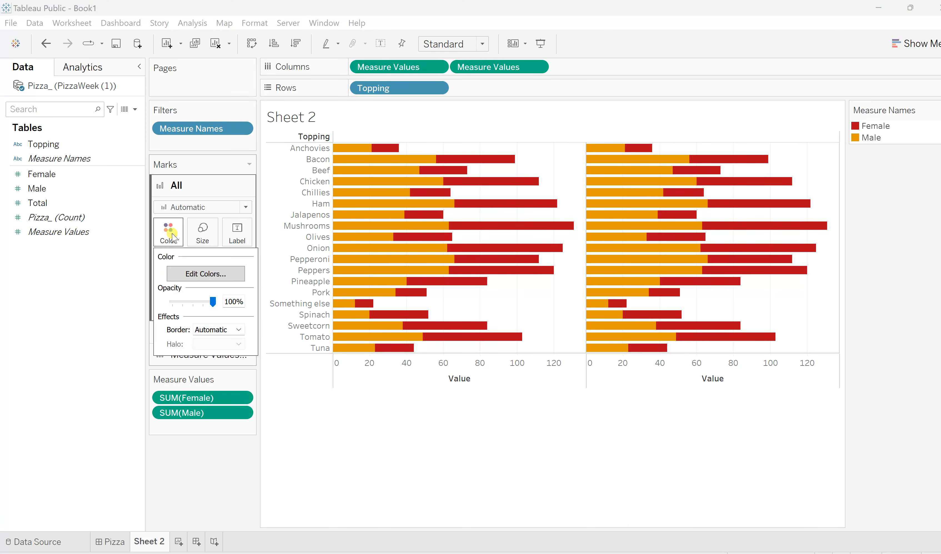
left_click(216, 274)
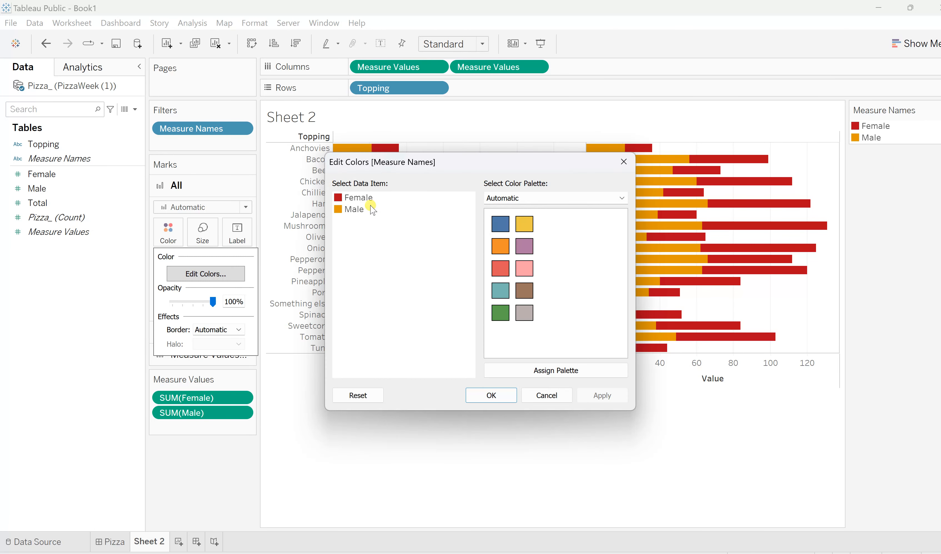
left_click(621, 159)
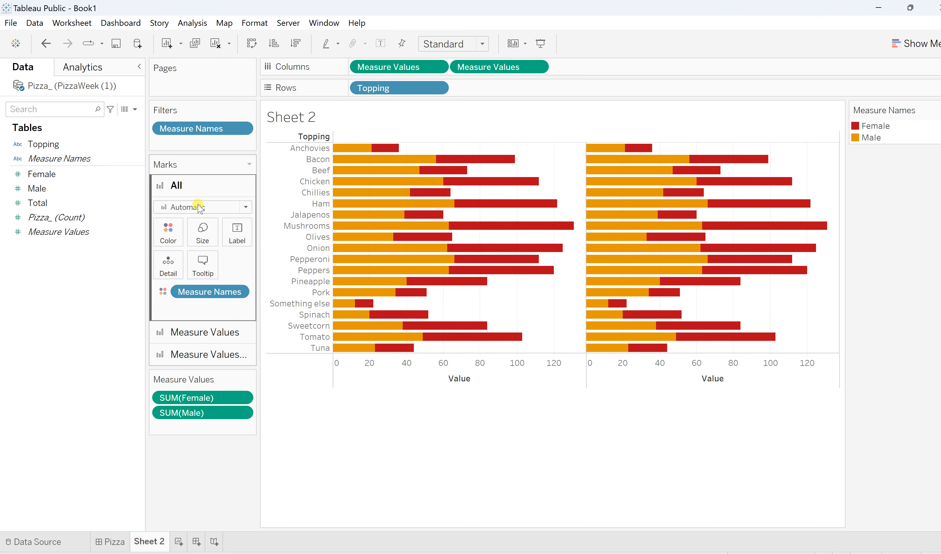
- Set the mark type of the first Measure Values on Columns to Circle
left_click(392, 67)
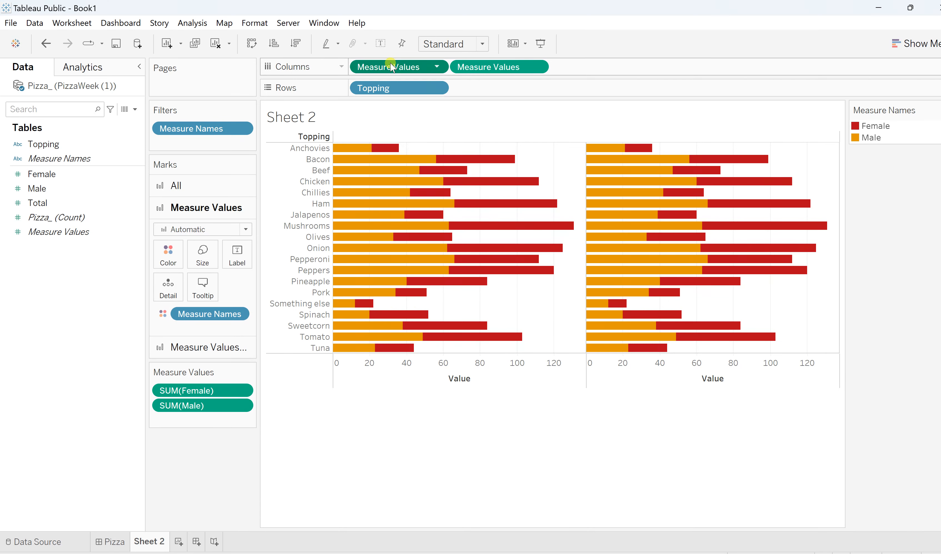
left_click(200, 230)
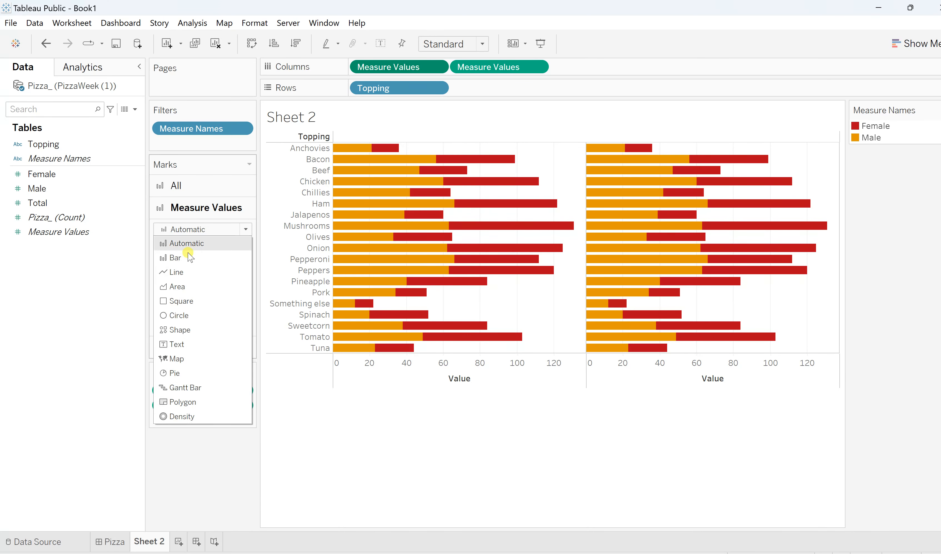
left_click(179, 316)
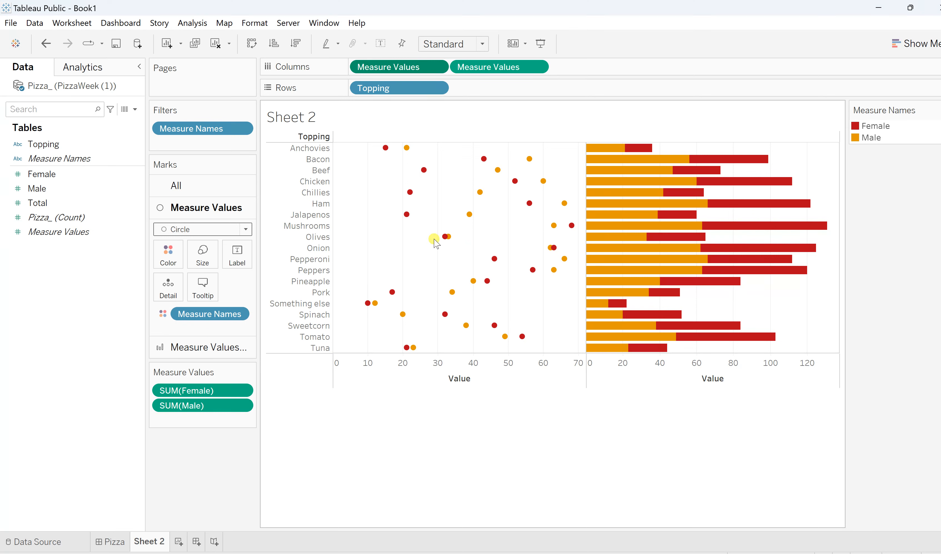
- Set the mark type of the second Measure Values on Columns to Line
mouse_move(475, 305)
mouse_move(684, 231)
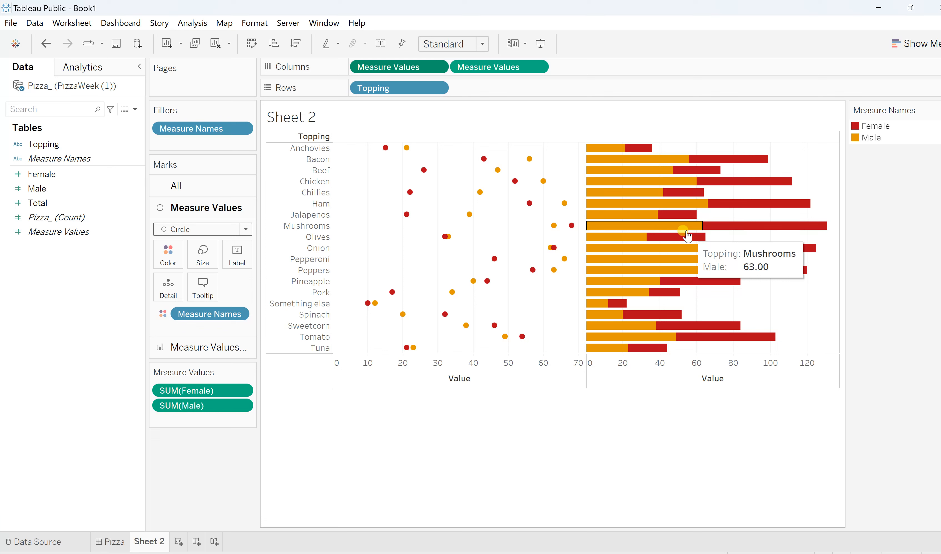
left_click(503, 70)
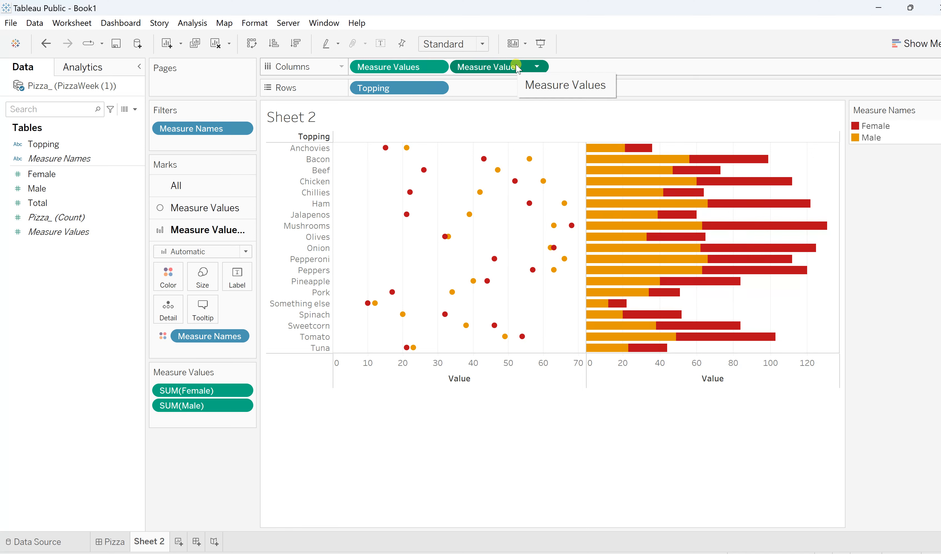
left_click(196, 252)
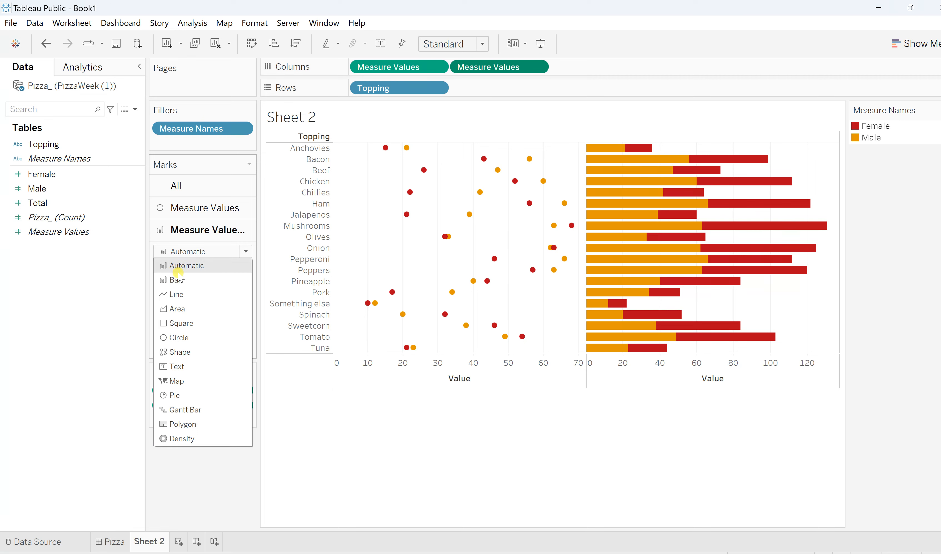
left_click(186, 295)
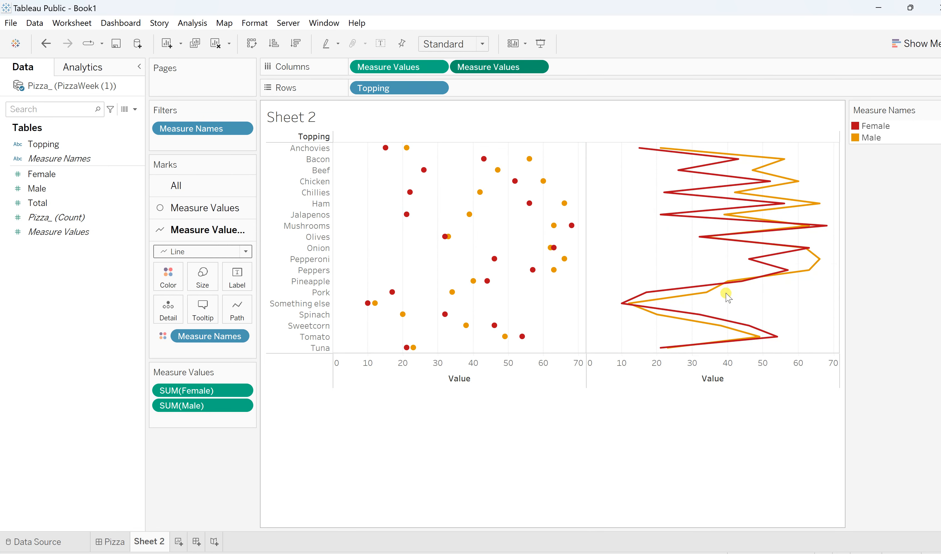
- Move Measure Names from Color to Path for the line marks of the second Measure Values
left_click(532, 71)
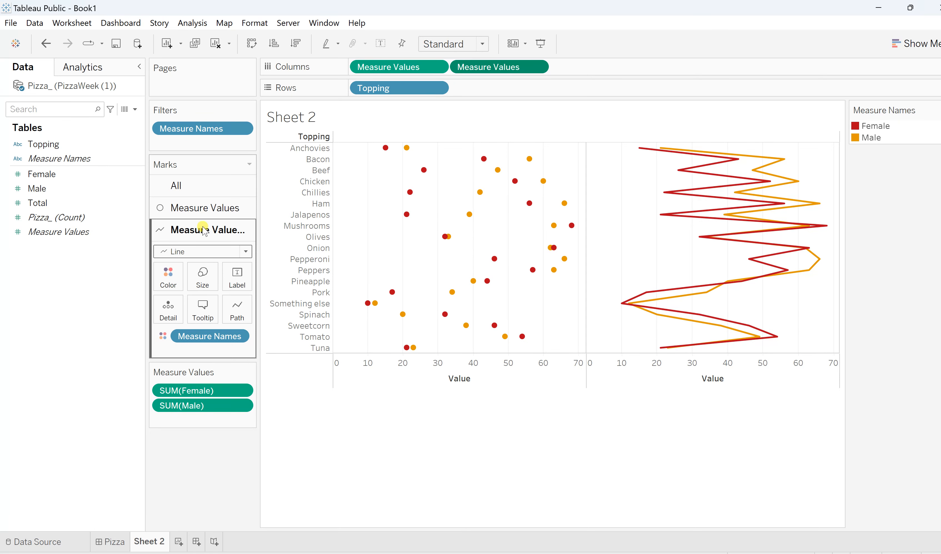
left_click(189, 337)
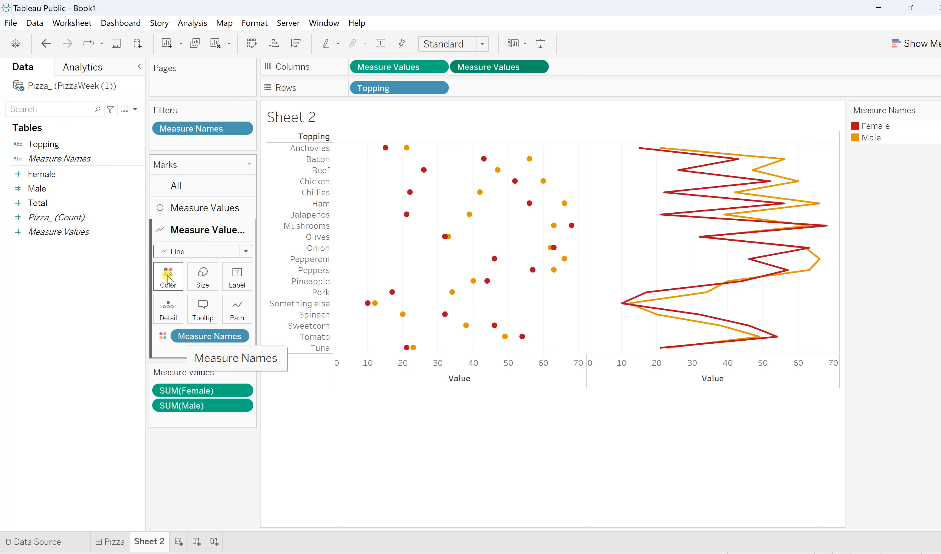
left_click_drag(190, 342, 236, 320)
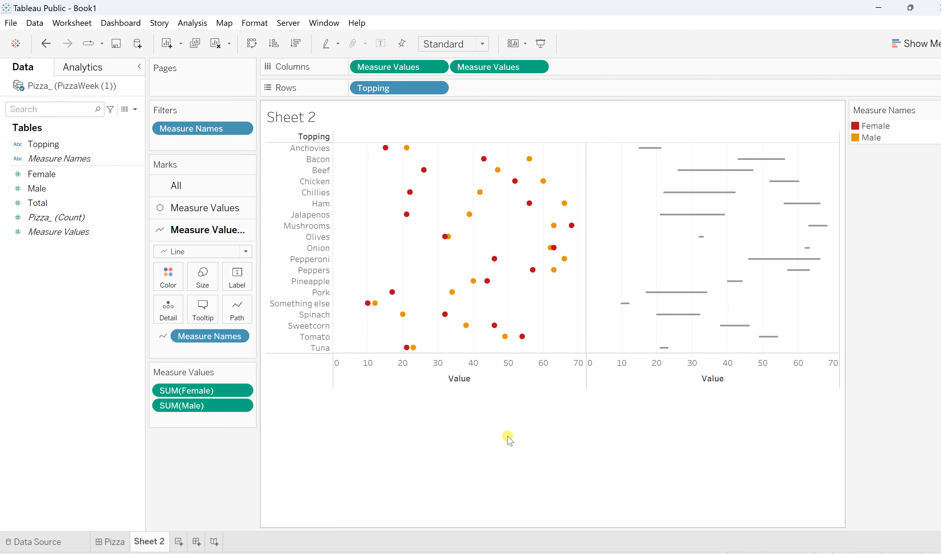
- Combine the circle and line charts into one by making the second Measure Values a dual axis
left_click(537, 67)
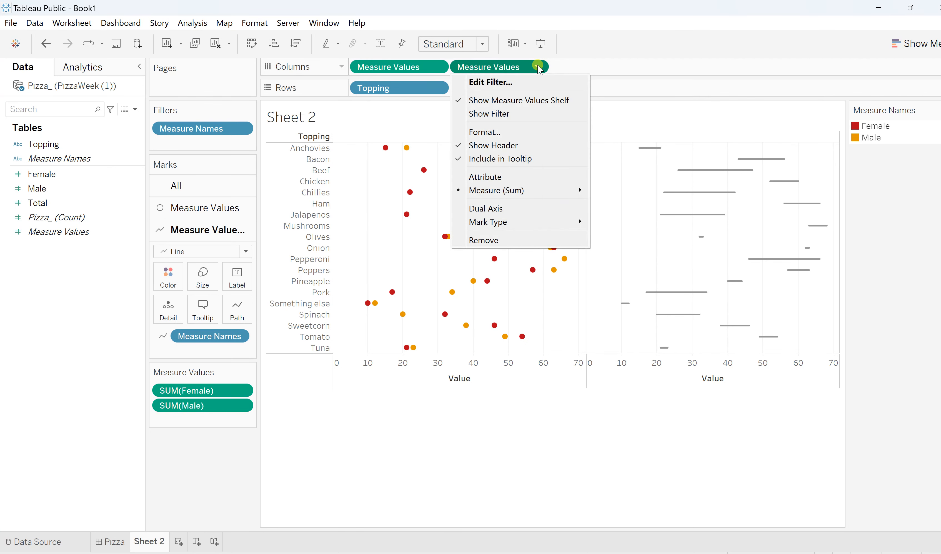
left_click(513, 213)
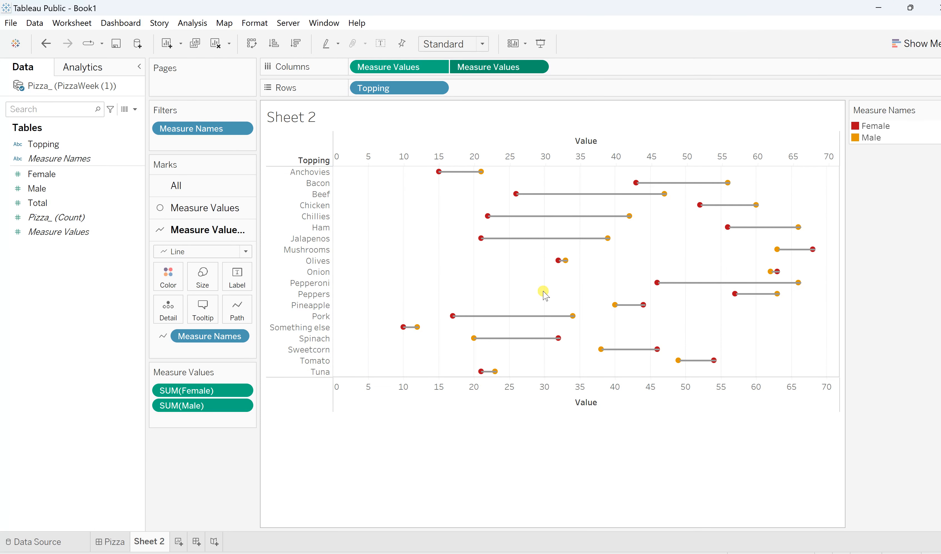
mouse_move(453, 176)
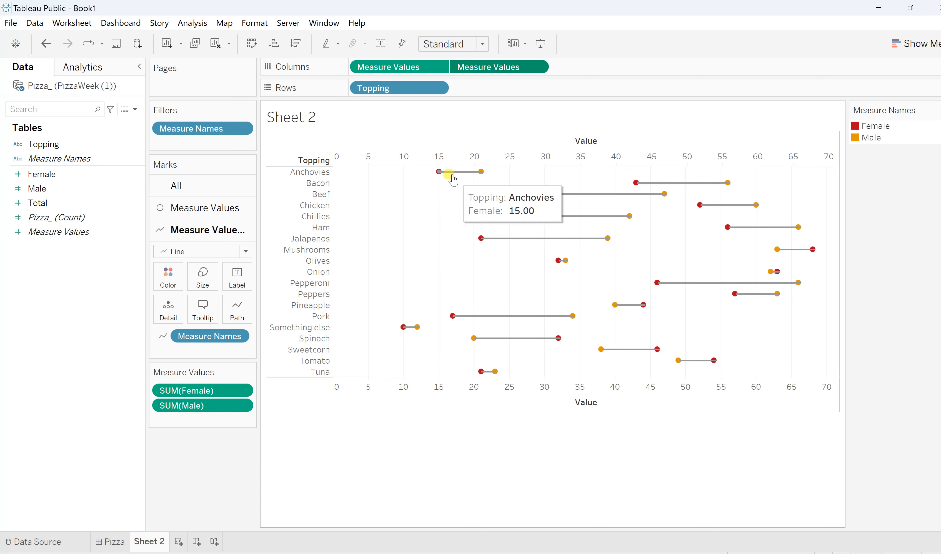
left_click(452, 174)
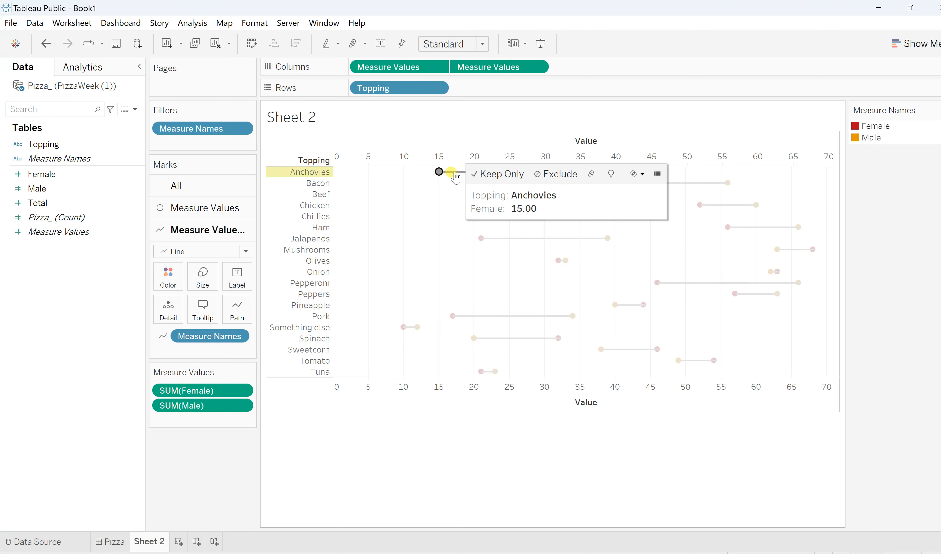
left_click(439, 193)
mouse_move(438, 184)
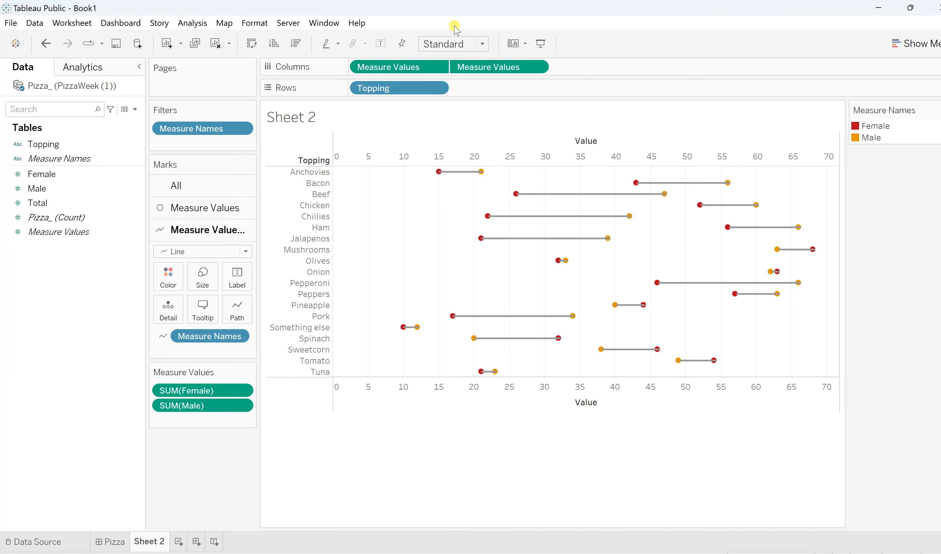
- Reorder the Measure Values on Columns, moving the circle one after the line one so the circles draw over the lines
left_click(408, 71)
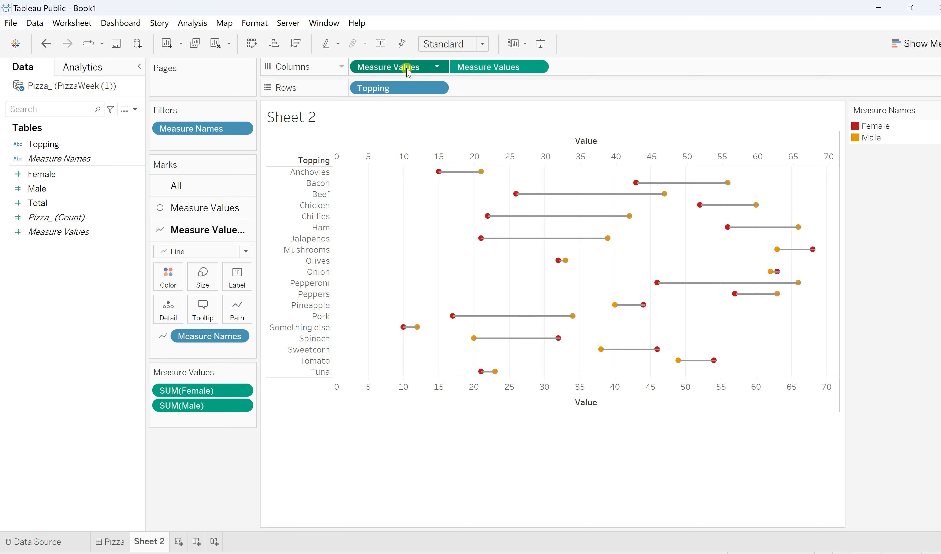
left_click(404, 70)
left_click_drag(397, 71, 602, 70)
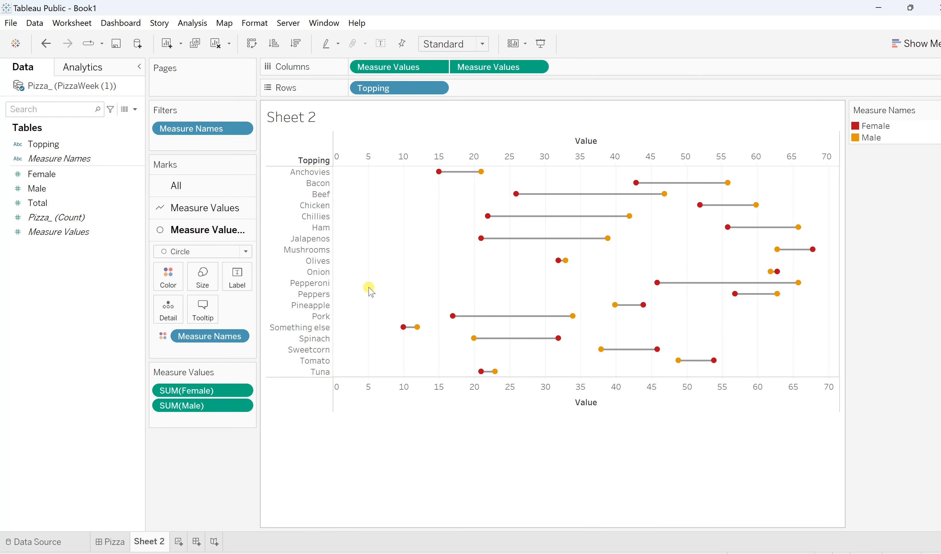
- Increase the size of all marks so both the circles and the connecting lines are thicker
left_click(207, 190)
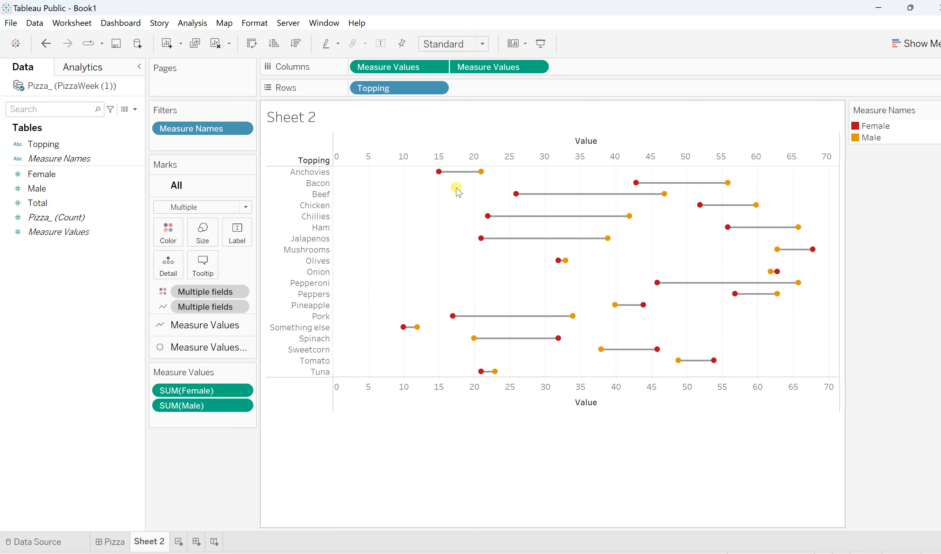
left_click(200, 235)
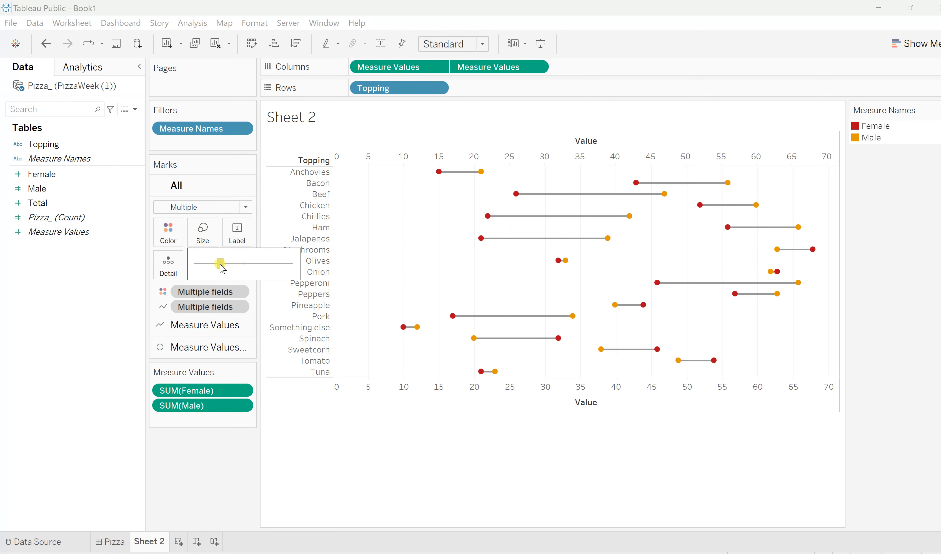
left_click_drag(223, 269, 237, 264)
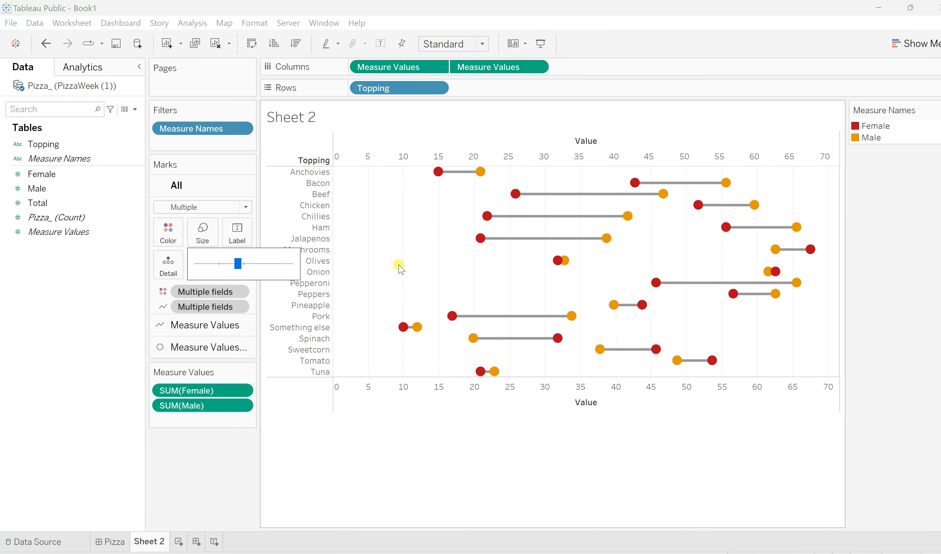
left_click(363, 452)
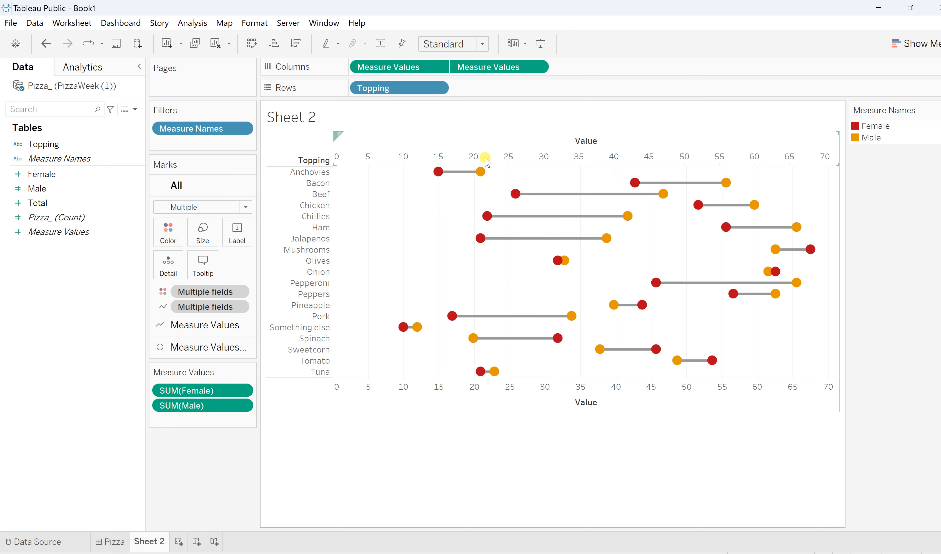
- Hide the Value axis headers above and below the dumbbell chart
right_click(508, 398)
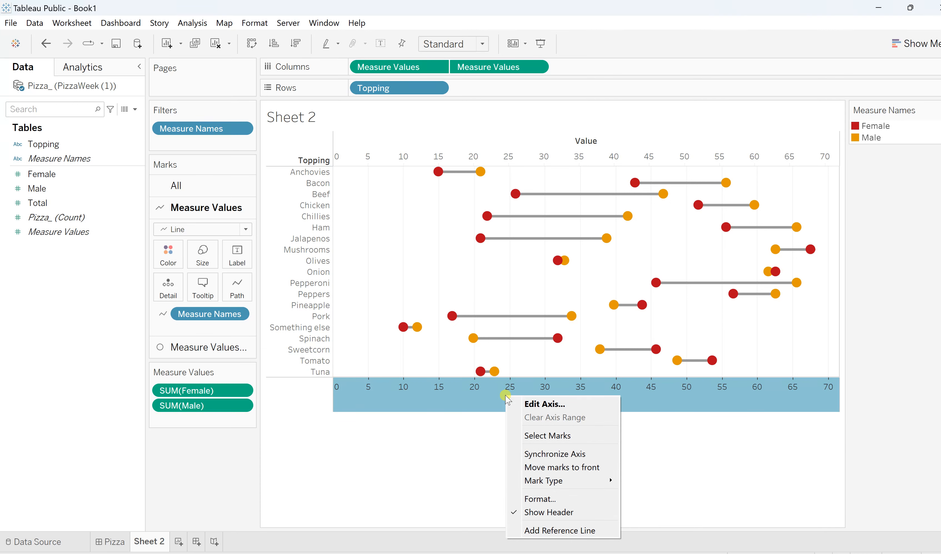
left_click(525, 513)
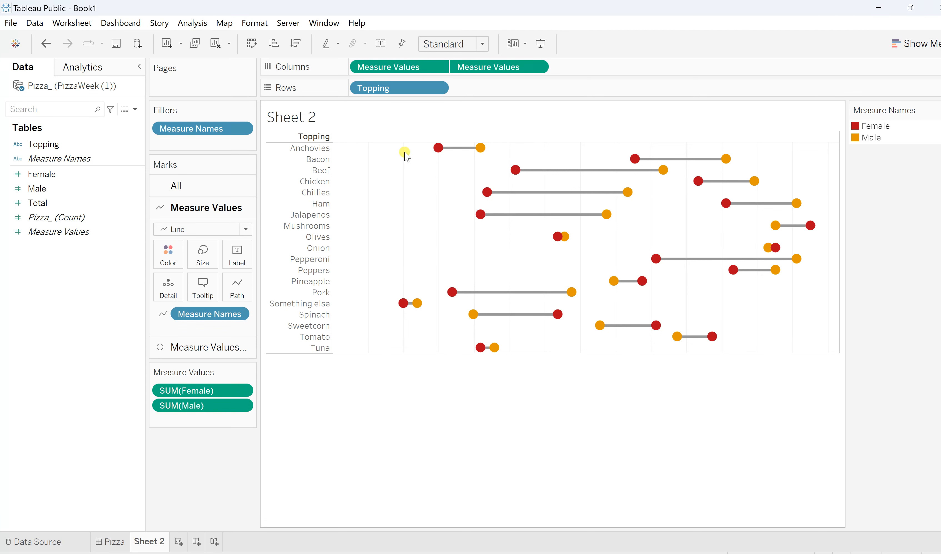
- Remove the vertical grid lines by setting the column Grid Lines to None, and collapse the side pane to widen the chart
right_click(386, 183)
left_click(408, 225)
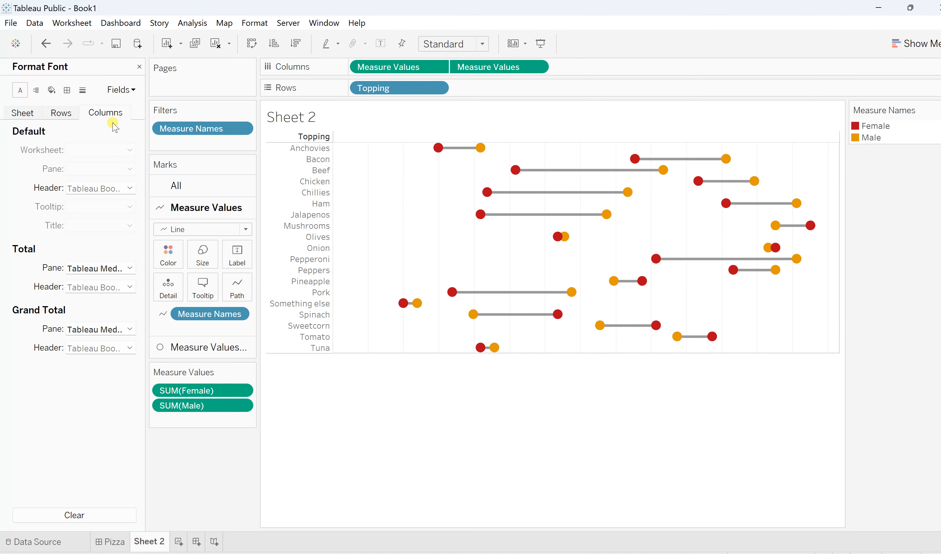
left_click(83, 91)
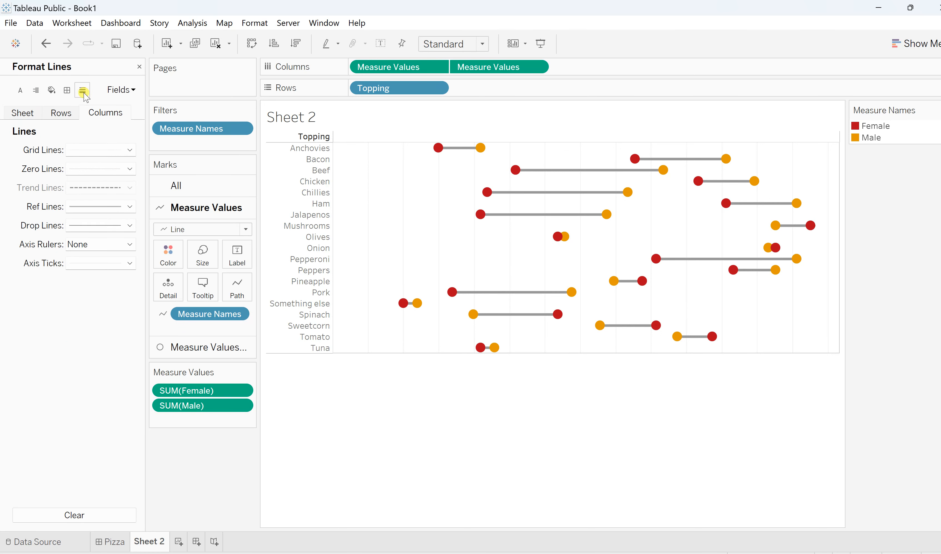
left_click(95, 150)
left_click(122, 166)
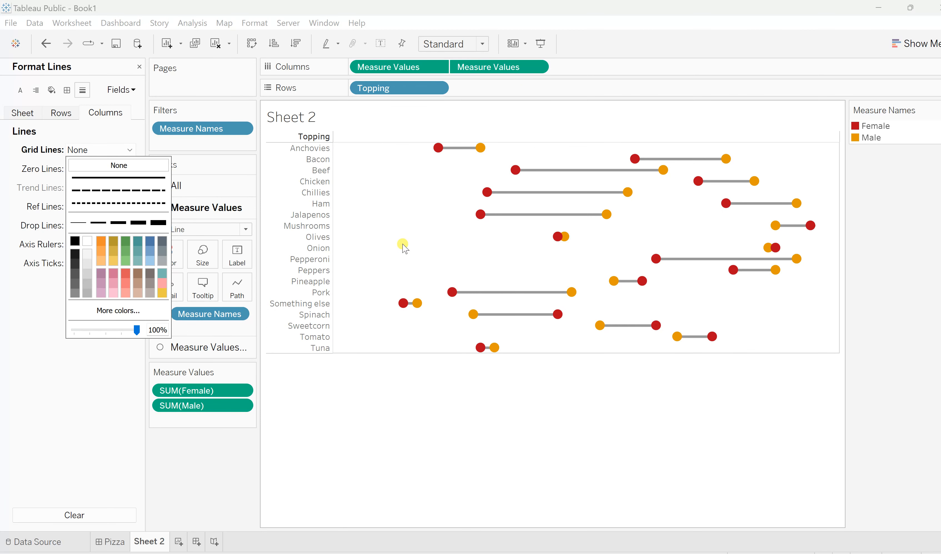
left_click(389, 422)
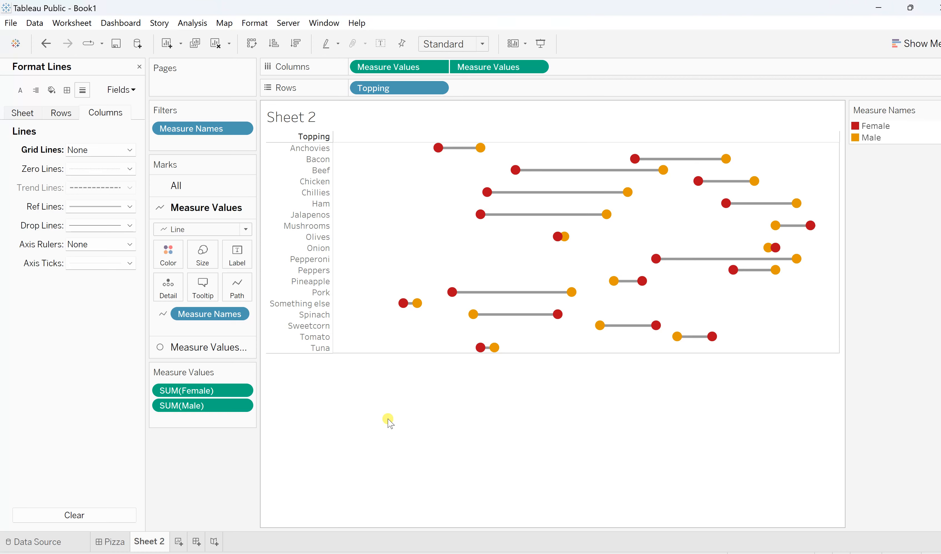
left_click(139, 66)
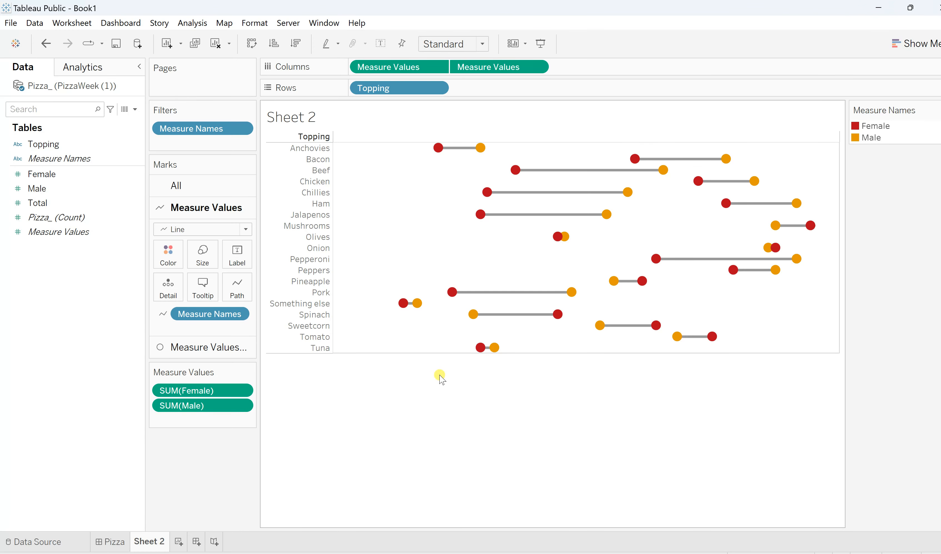
left_click(140, 68)
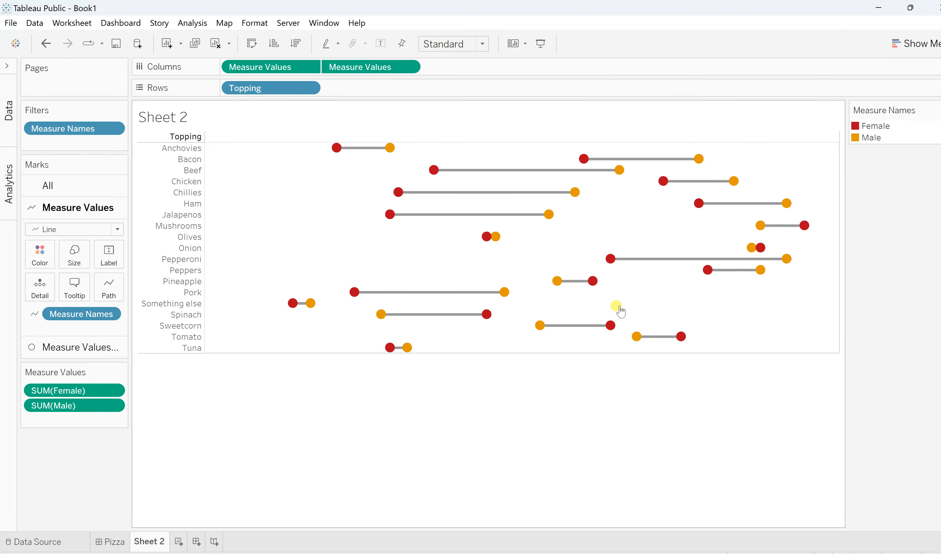